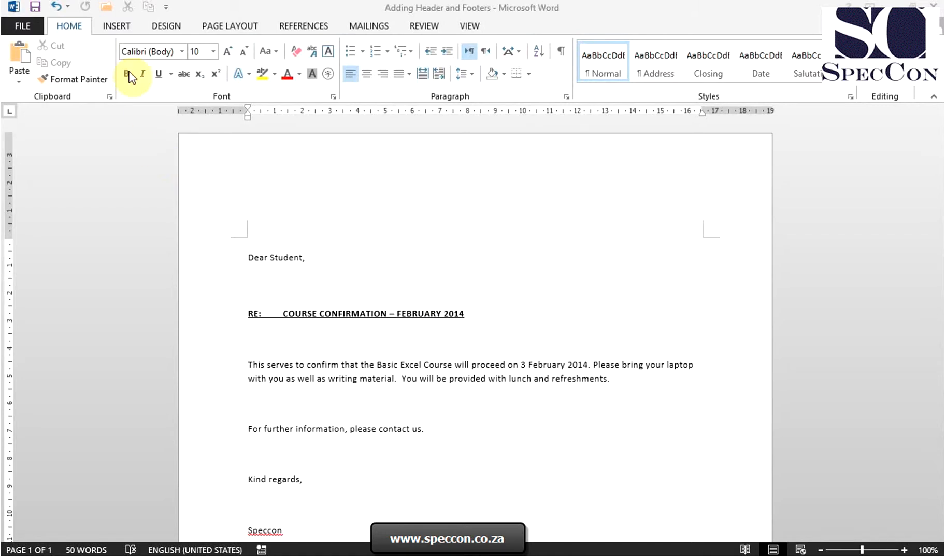
Insert the built-in Integral header into the letter
{"action": "left_click", "coordinate": [118, 27]}
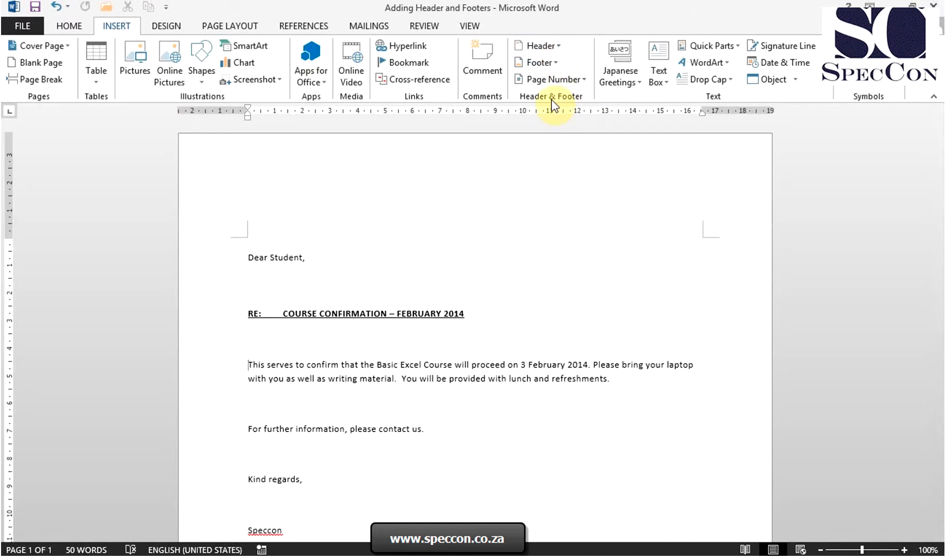
{"action": "left_click", "coordinate": [559, 47]}
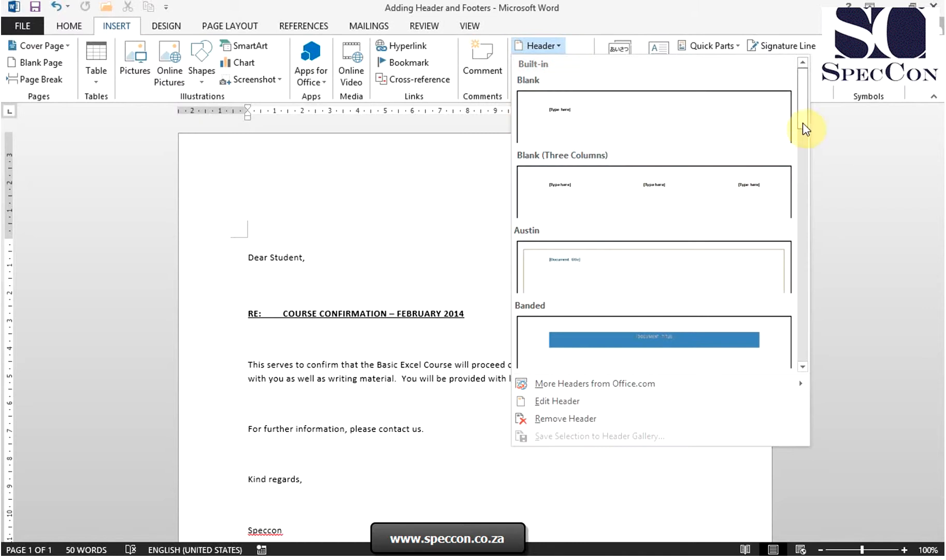
{"action": "left_click_drag", "start_coordinate": [803, 122], "coordinate": [806, 222]}
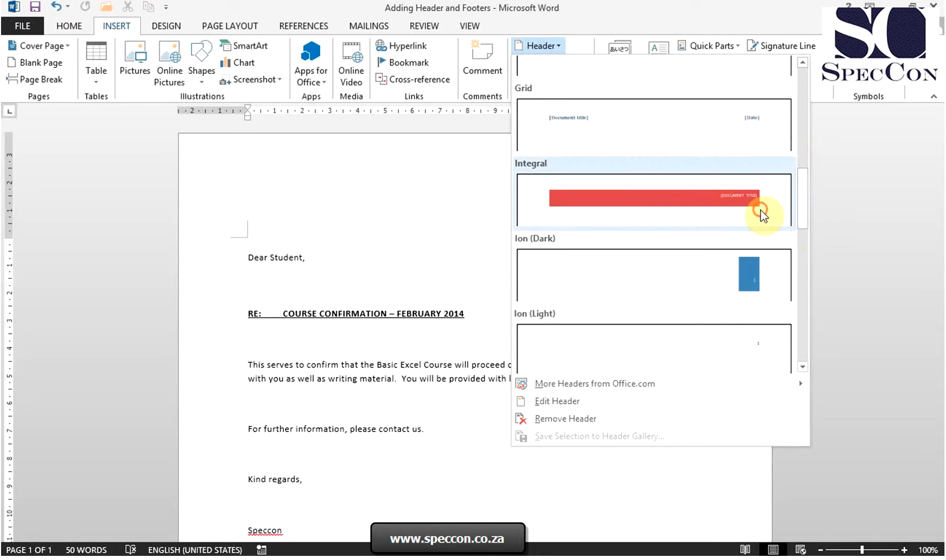
{"action": "left_click", "coordinate": [761, 211]}
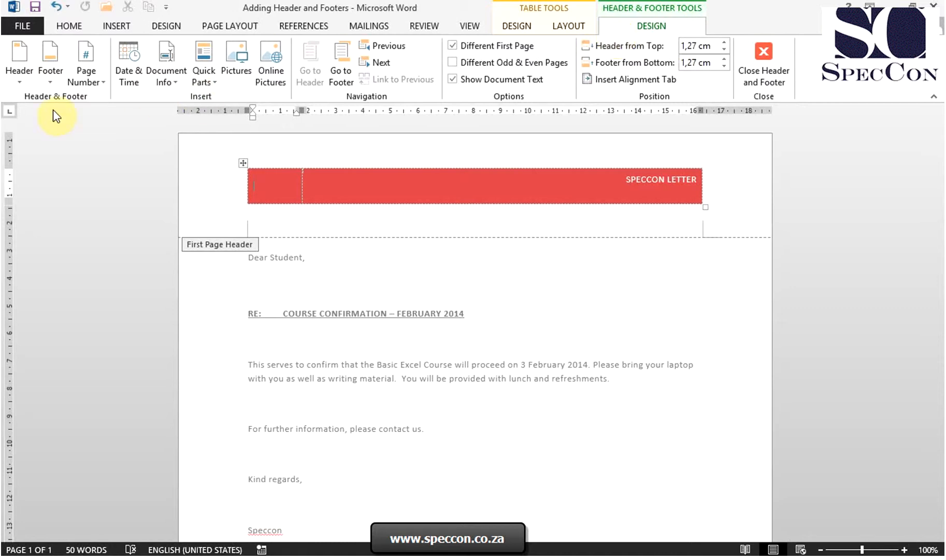
Remove the Integral header and return to the letter's body text
{"action": "left_click", "coordinate": [22, 82]}
{"action": "left_click", "coordinate": [83, 454]}
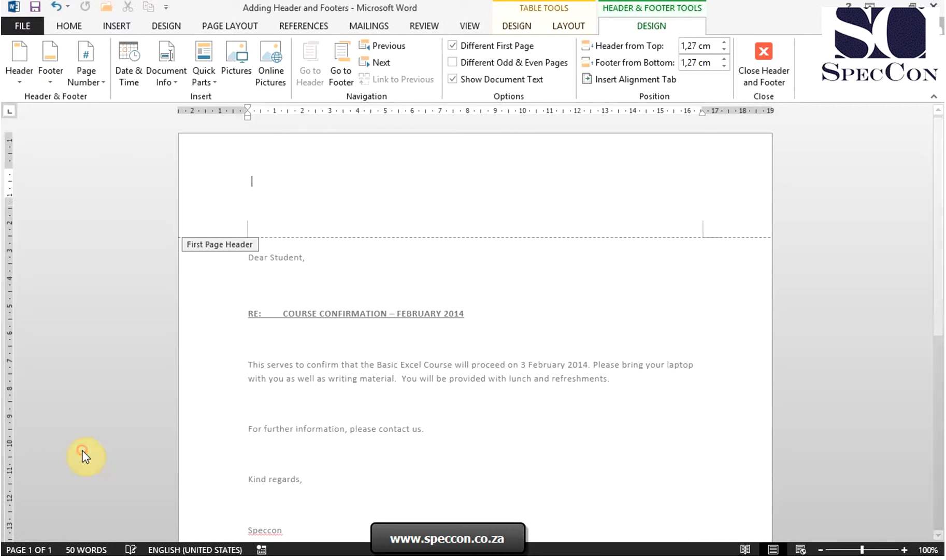
{"action": "double_click", "coordinate": [477, 264]}
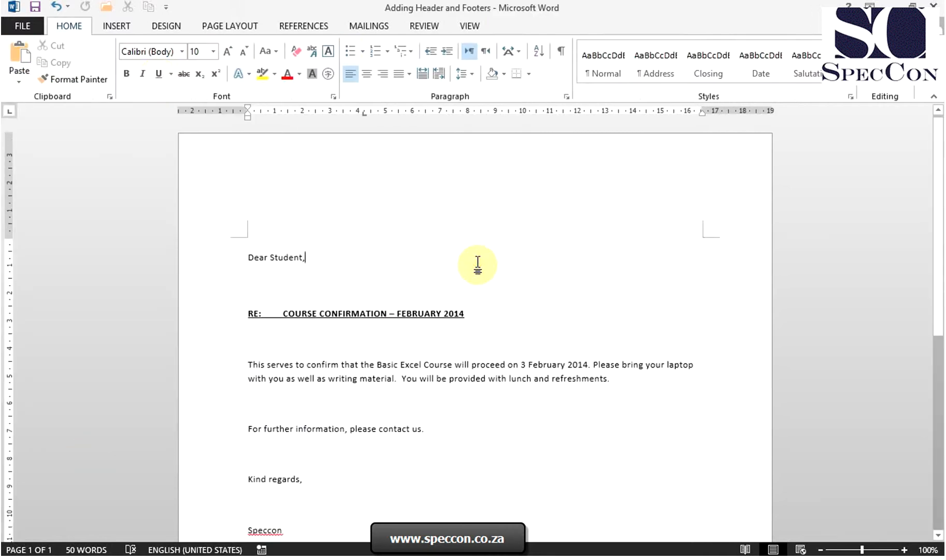
Open the letter's blank page header for editing without applying a built-in design
{"action": "left_click", "coordinate": [124, 32]}
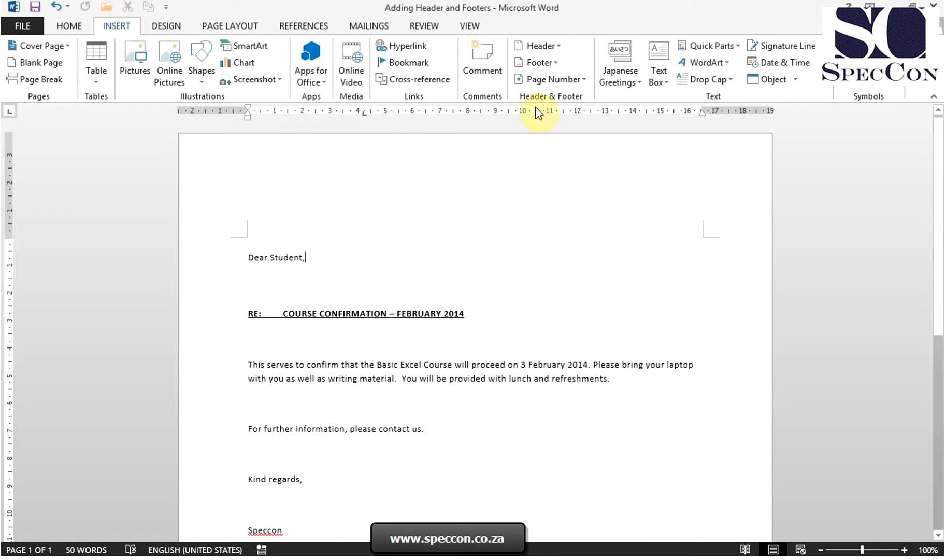
{"action": "left_click", "coordinate": [558, 51]}
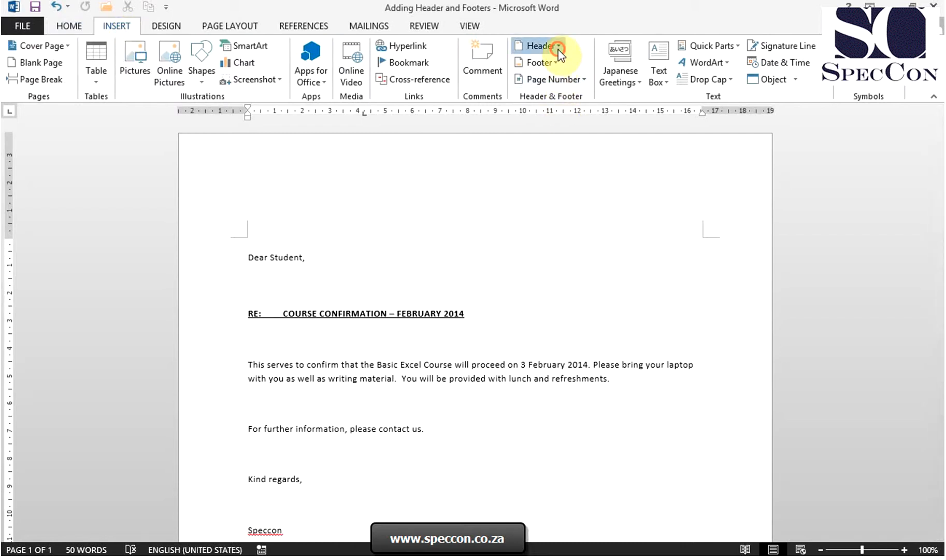
{"action": "left_click", "coordinate": [602, 407]}
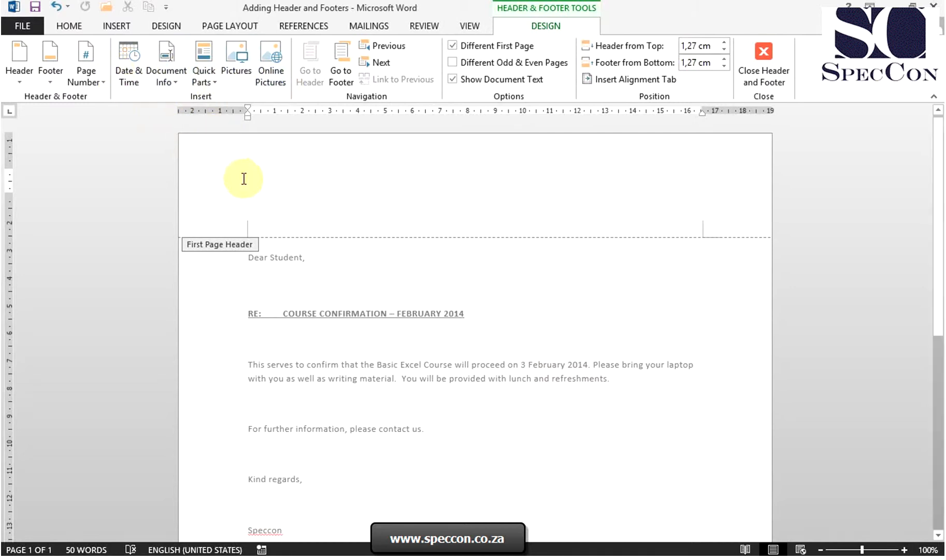
Insert the current date into the first page header using the "24 January 2014" format
{"action": "left_click", "coordinate": [130, 88]}
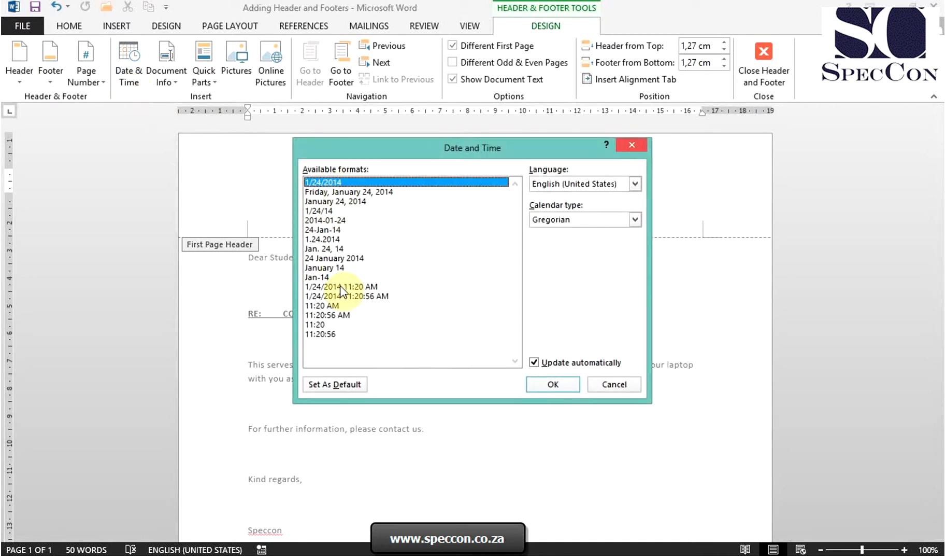
{"action": "left_click", "coordinate": [338, 258]}
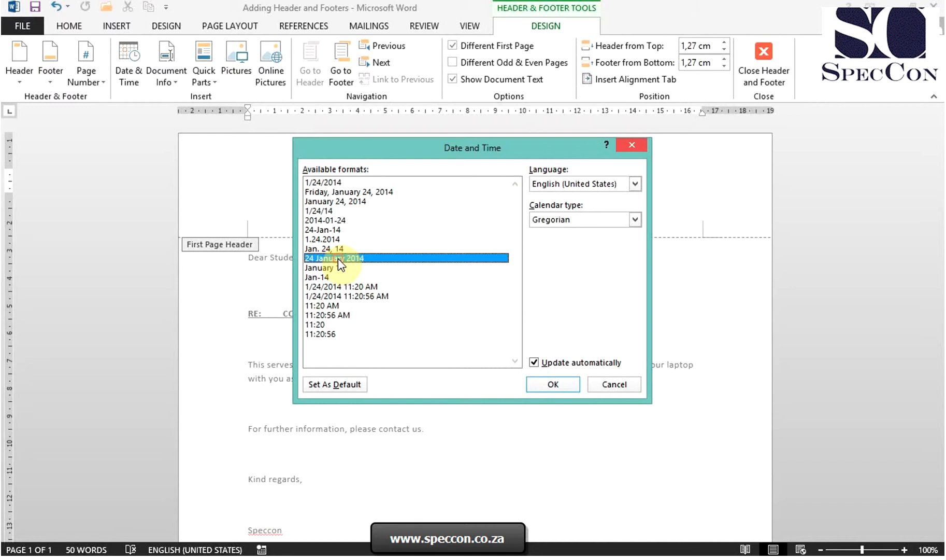
{"action": "left_click", "coordinate": [534, 366]}
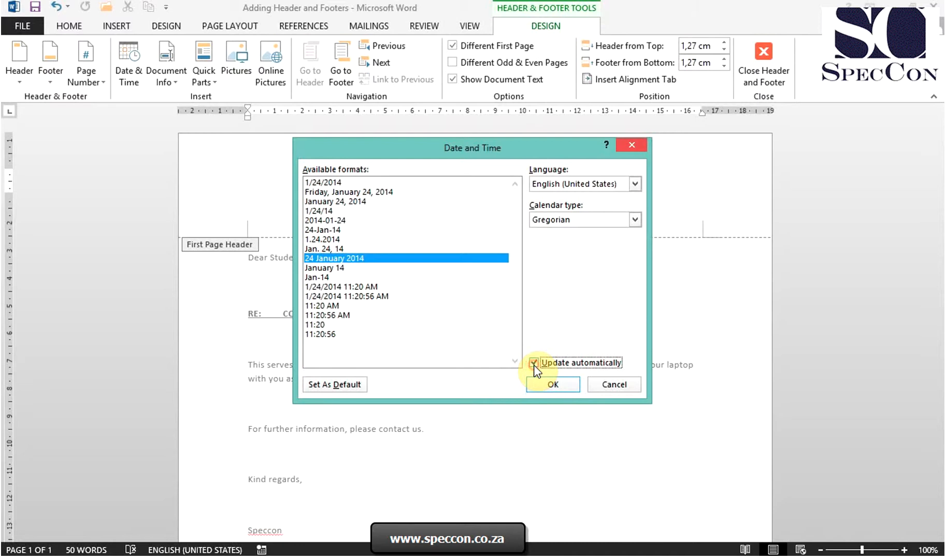
{"action": "left_click", "coordinate": [534, 364]}
{"action": "left_click", "coordinate": [546, 383]}
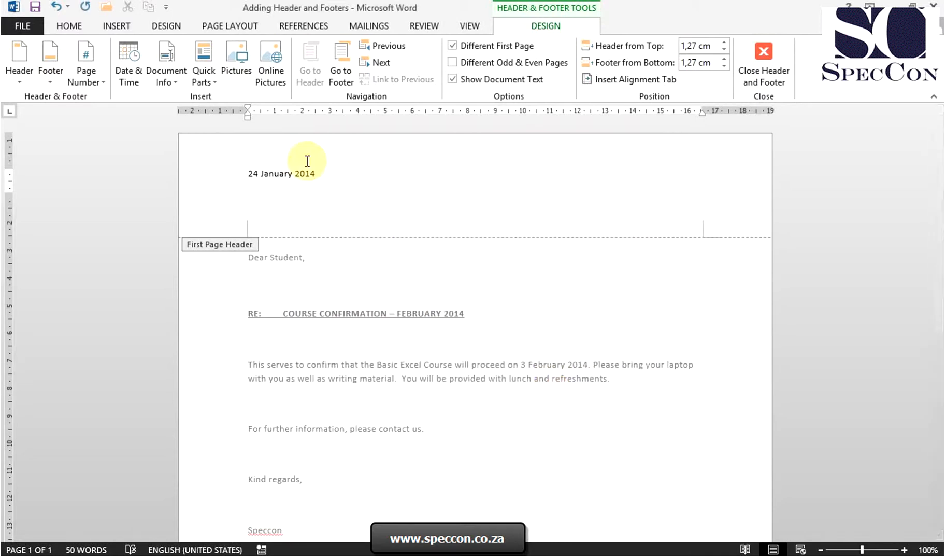
{"action": "left_click", "coordinate": [167, 82]}
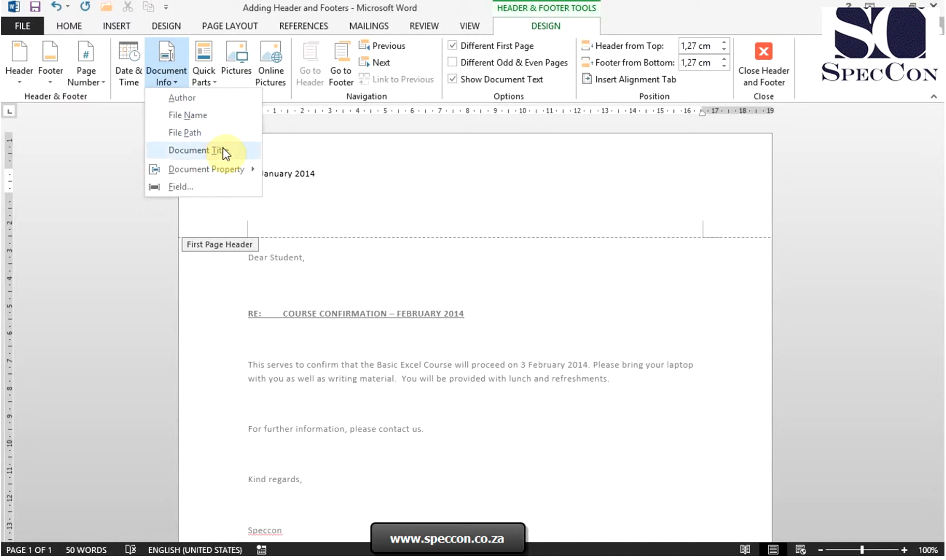
{"action": "left_click", "coordinate": [182, 79]}
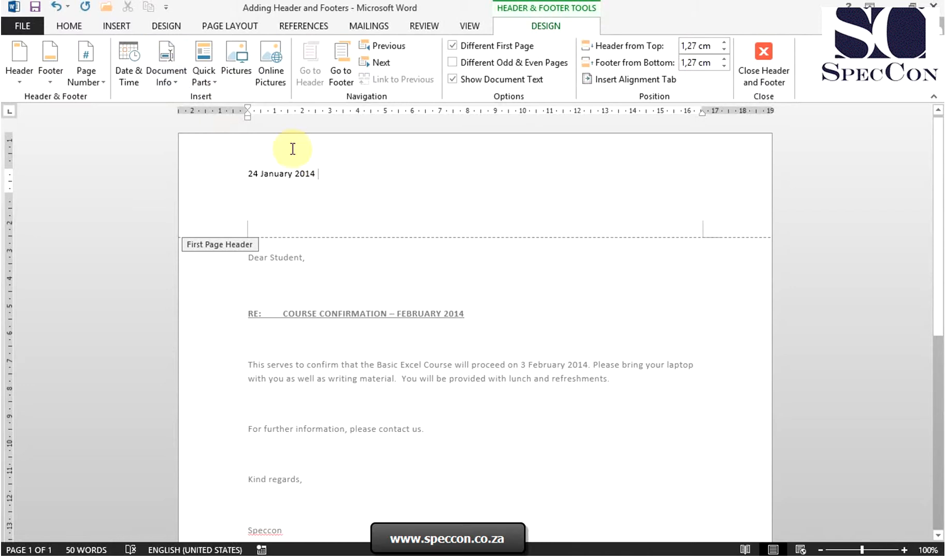
Insert the specconlogotop picture from the Documents library after the date in the header
{"action": "left_click", "coordinate": [237, 79]}
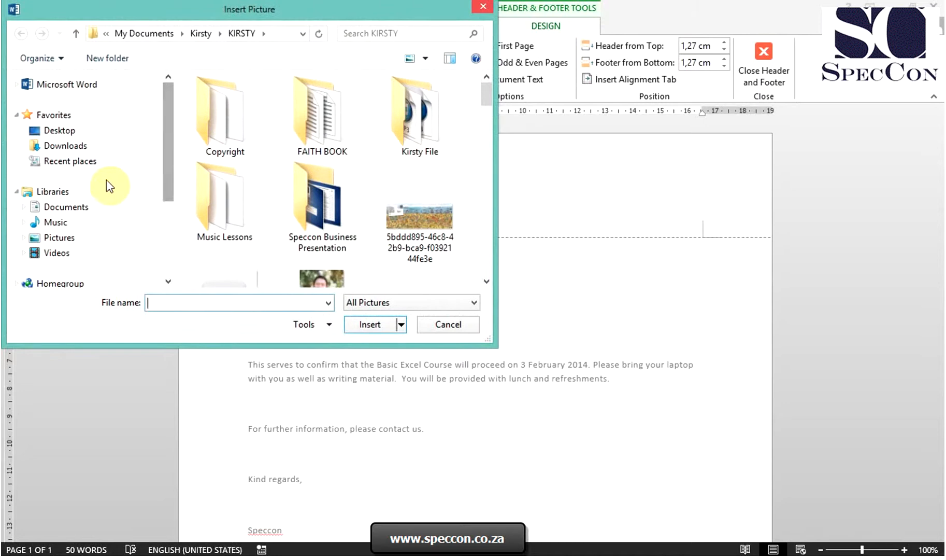
{"action": "left_click", "coordinate": [101, 208]}
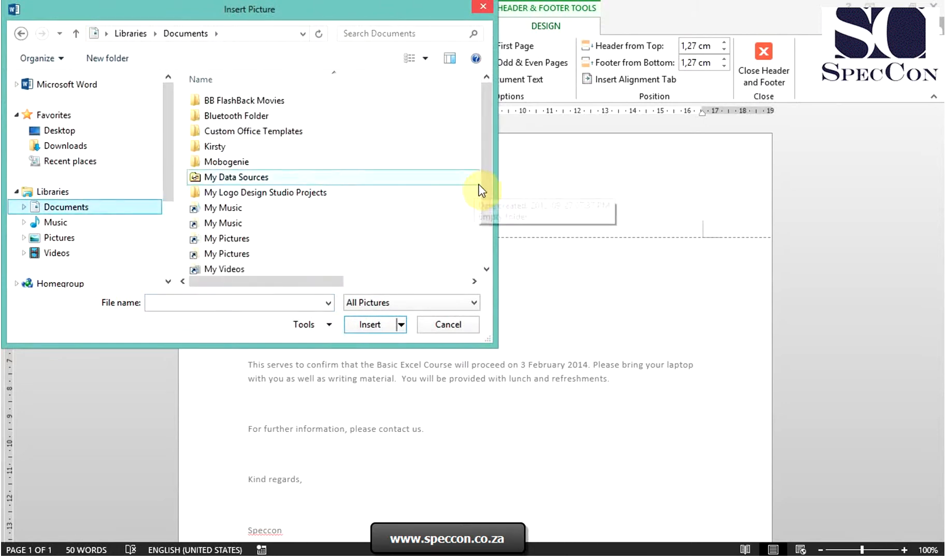
{"action": "left_click_drag", "start_coordinate": [485, 184], "coordinate": [487, 247]}
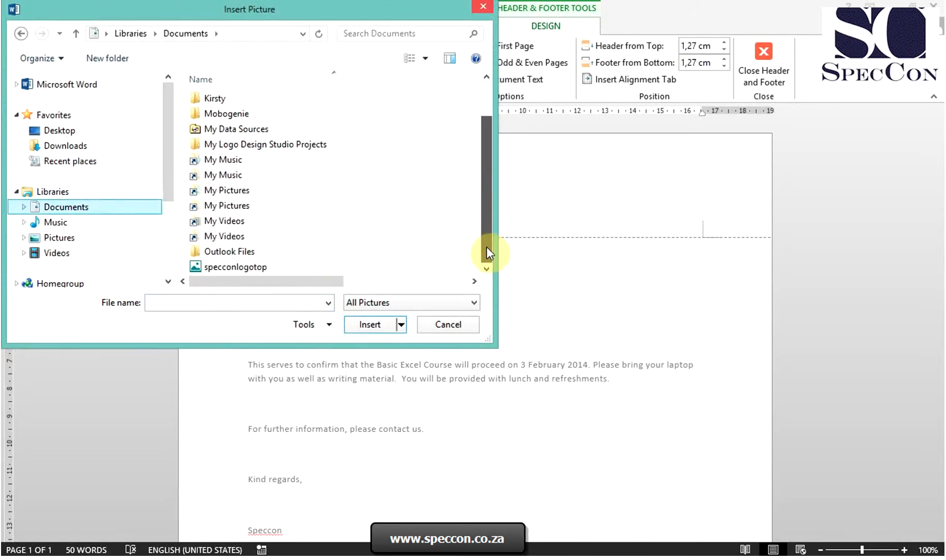
{"action": "double_click", "coordinate": [275, 267]}
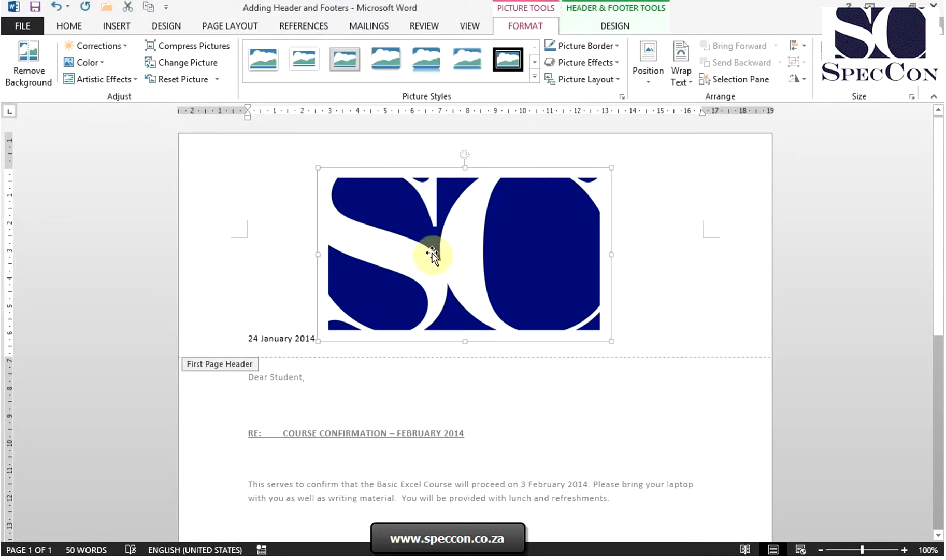
Shrink the logo in the header proportionally to about 4.4 cm wide
{"action": "left_click_drag", "start_coordinate": [317, 166], "coordinate": [415, 200]}
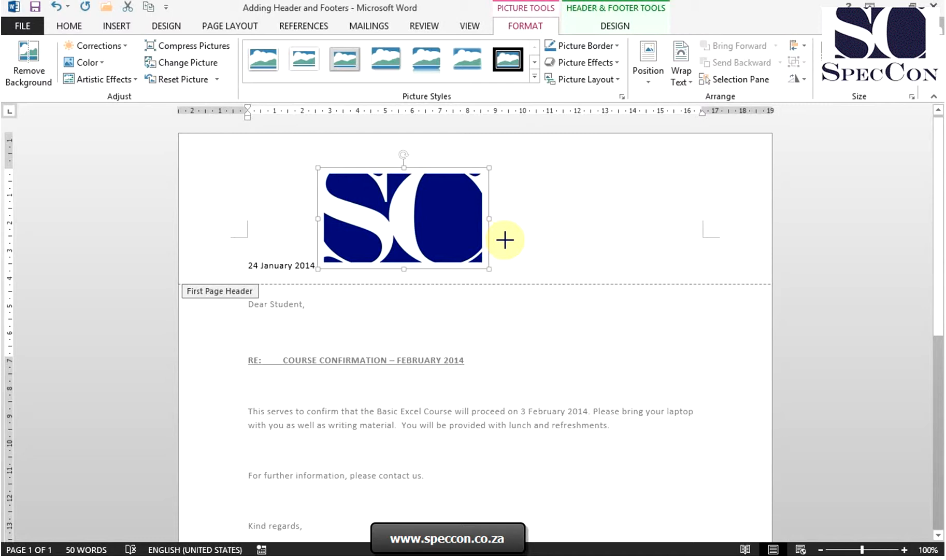
{"action": "left_click_drag", "start_coordinate": [505, 240], "coordinate": [517, 243]}
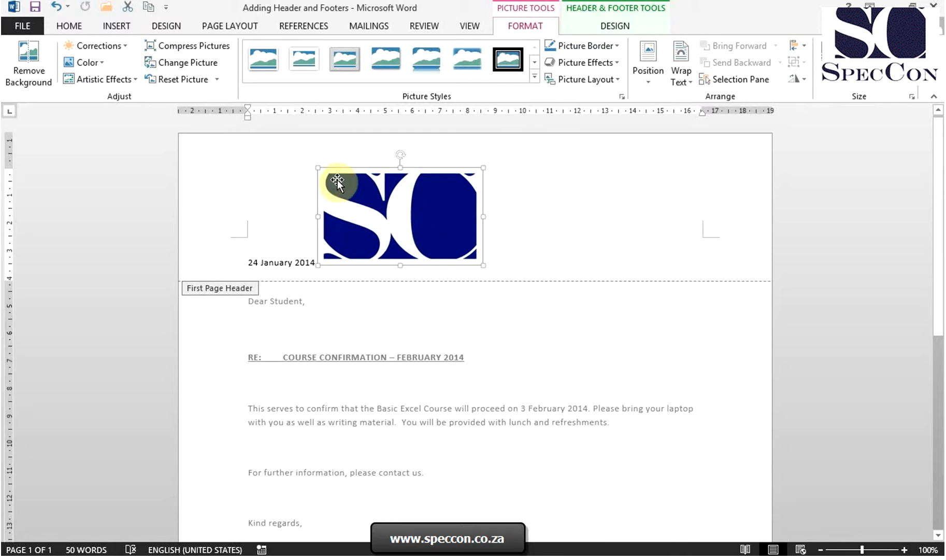
{"action": "left_click_drag", "start_coordinate": [317, 168], "coordinate": [358, 186]}
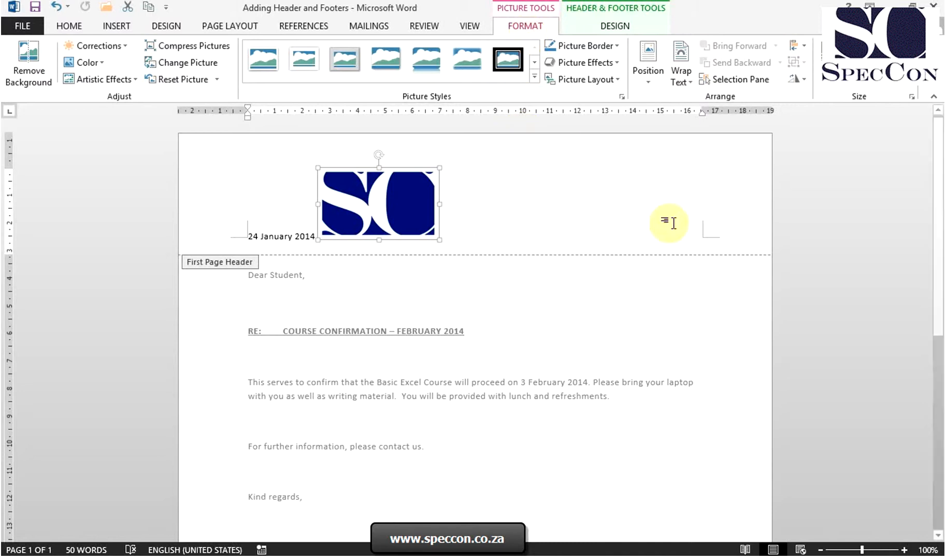
Set the logo's text wrapping to In Front of Text and place it in the header's upper right corner
{"action": "left_click", "coordinate": [683, 83]}
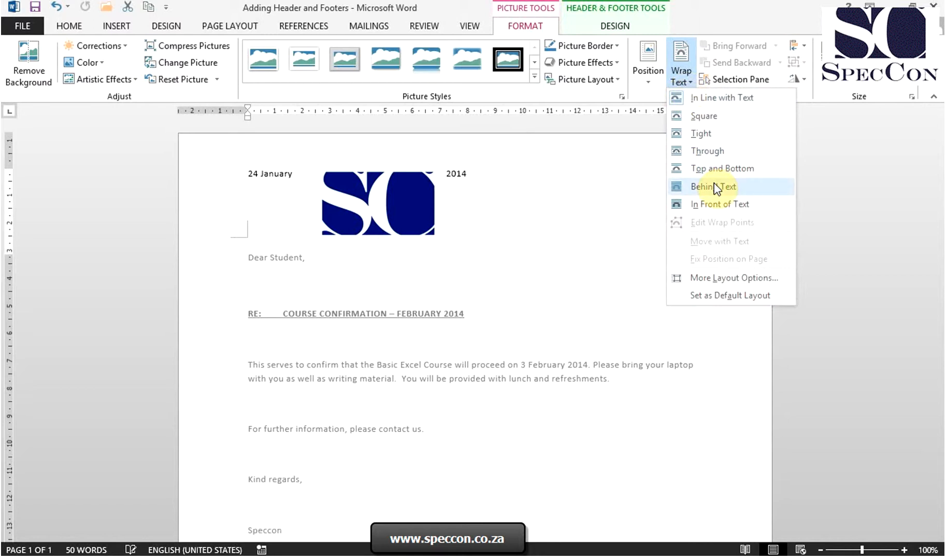
{"action": "left_click", "coordinate": [720, 202]}
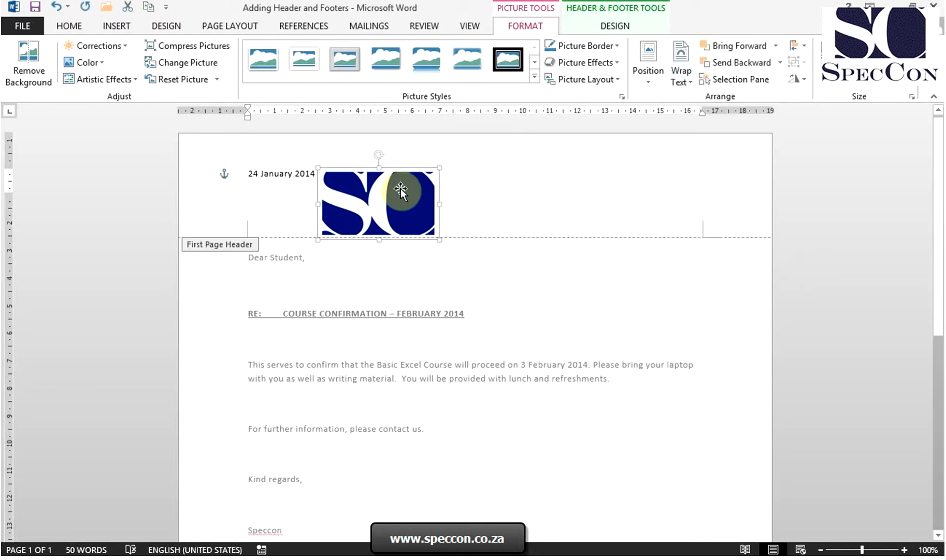
{"action": "left_click_drag", "start_coordinate": [403, 188], "coordinate": [713, 164]}
{"action": "left_click", "coordinate": [486, 187]}
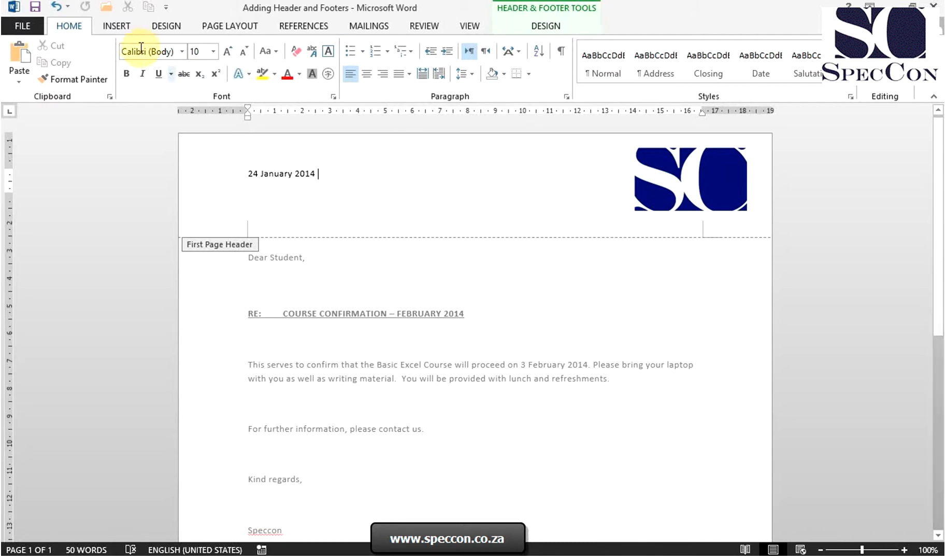
Open the first page footer for editing without applying a built-in design
{"action": "left_click", "coordinate": [126, 29]}
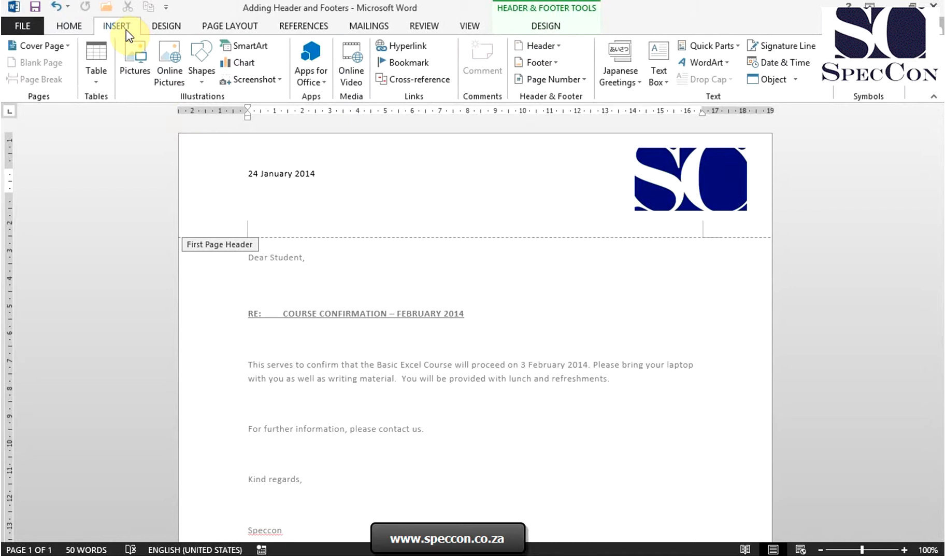
{"action": "left_click", "coordinate": [559, 74]}
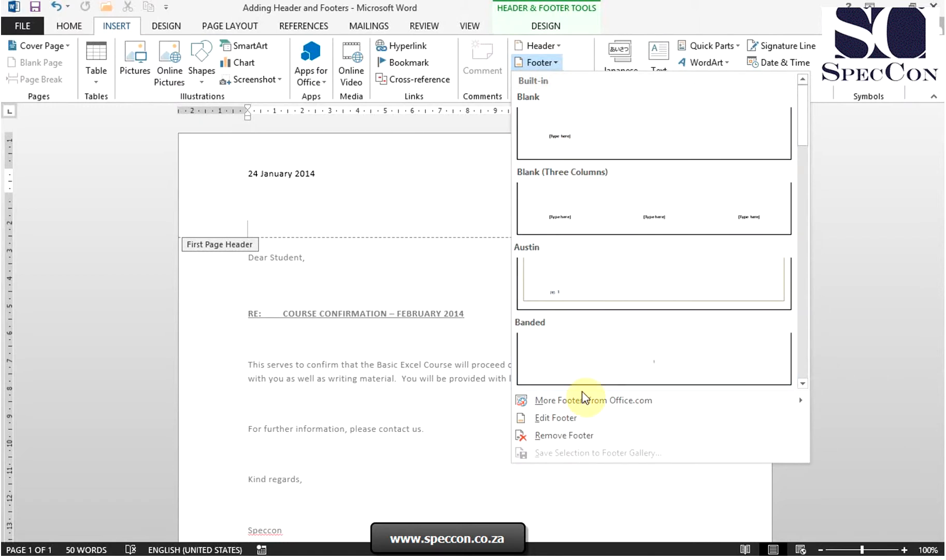
{"action": "left_click", "coordinate": [566, 421]}
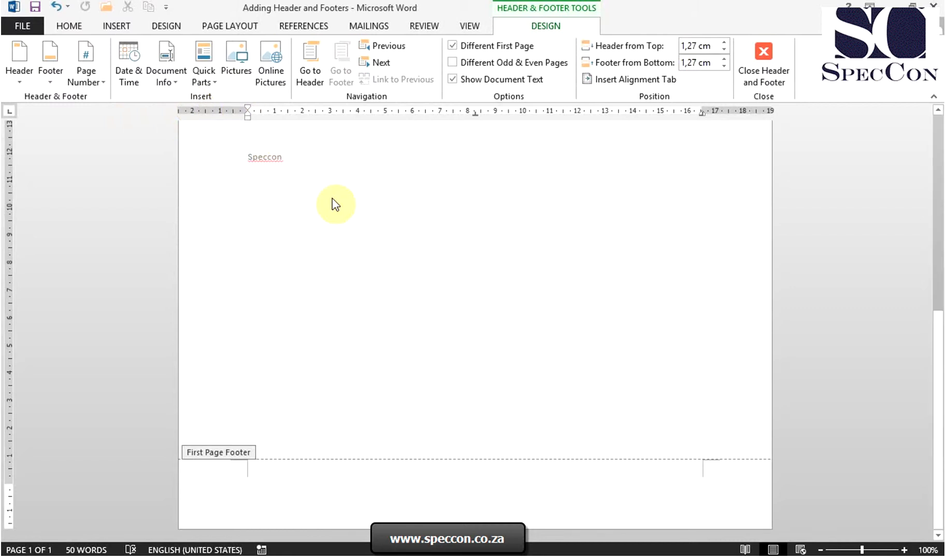
Search Office.com Clip Art for "star" and insert the North Star picture into the footer
{"action": "left_click", "coordinate": [271, 84]}
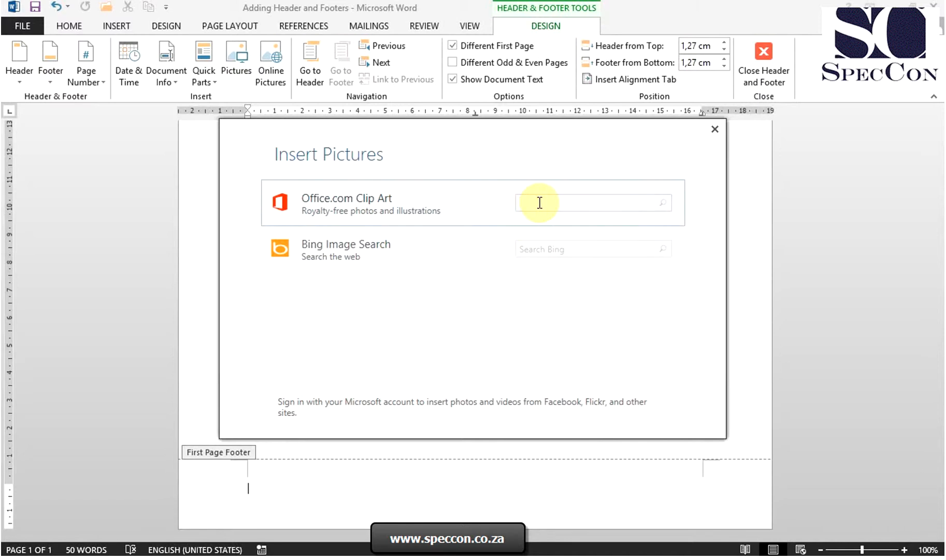
{"action": "type", "text": "star"}
{"action": "key", "text": "Return"}
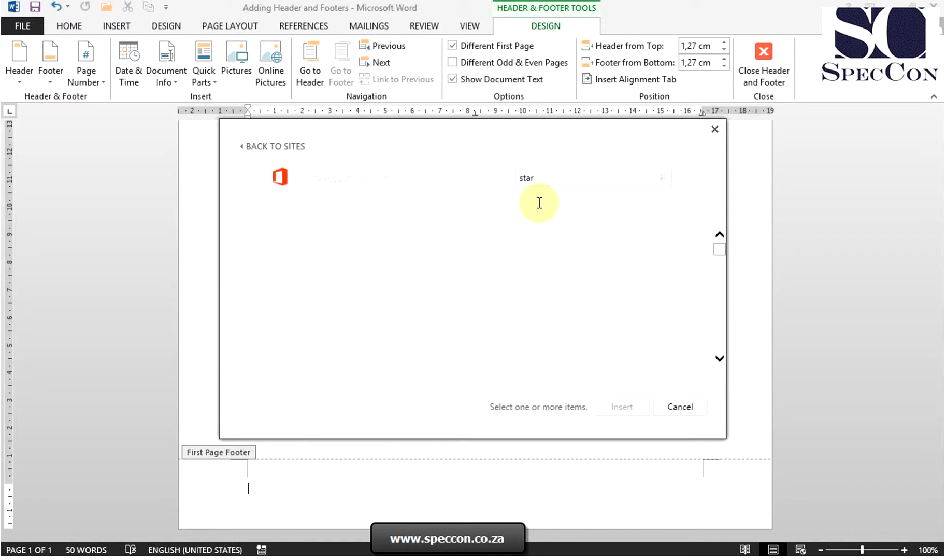
{"action": "left_click", "coordinate": [720, 358]}
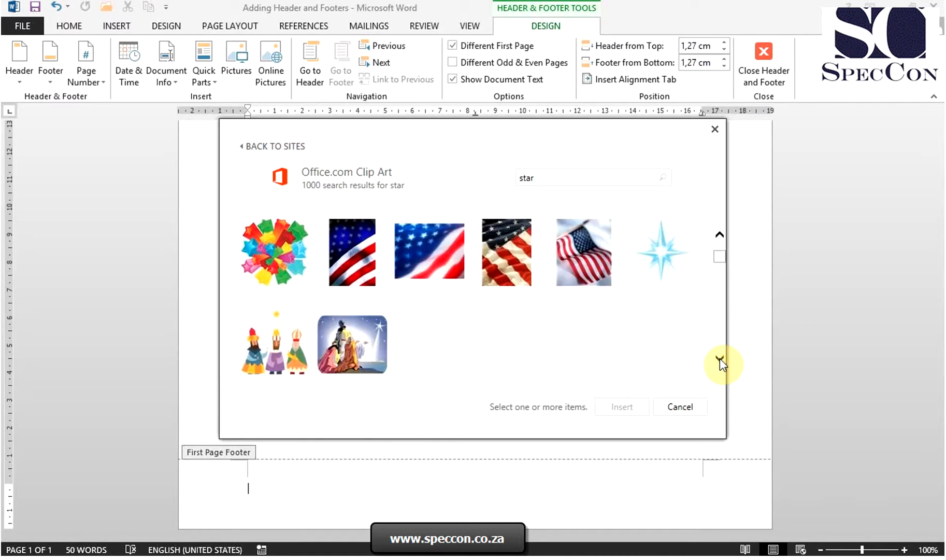
{"action": "left_click", "coordinate": [719, 359]}
{"action": "left_click", "coordinate": [719, 359]}
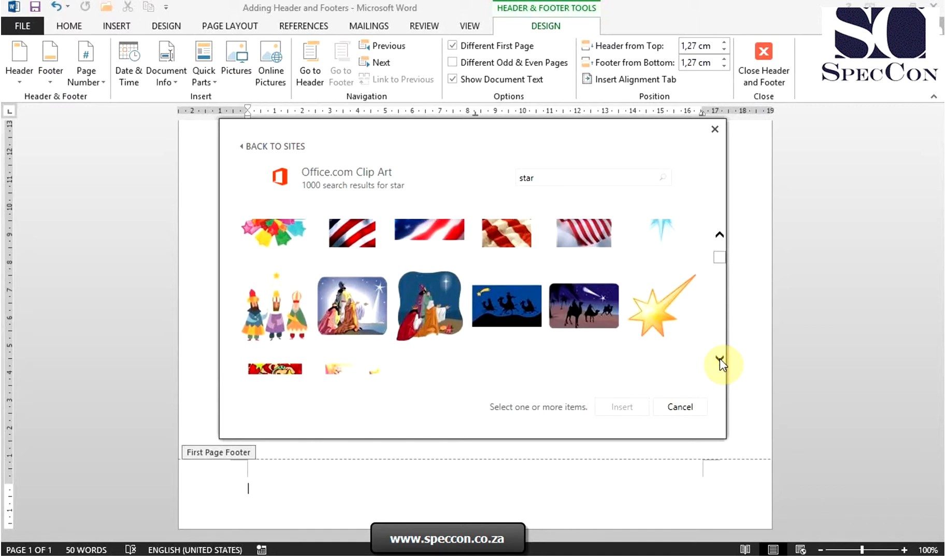
{"action": "left_click", "coordinate": [675, 240]}
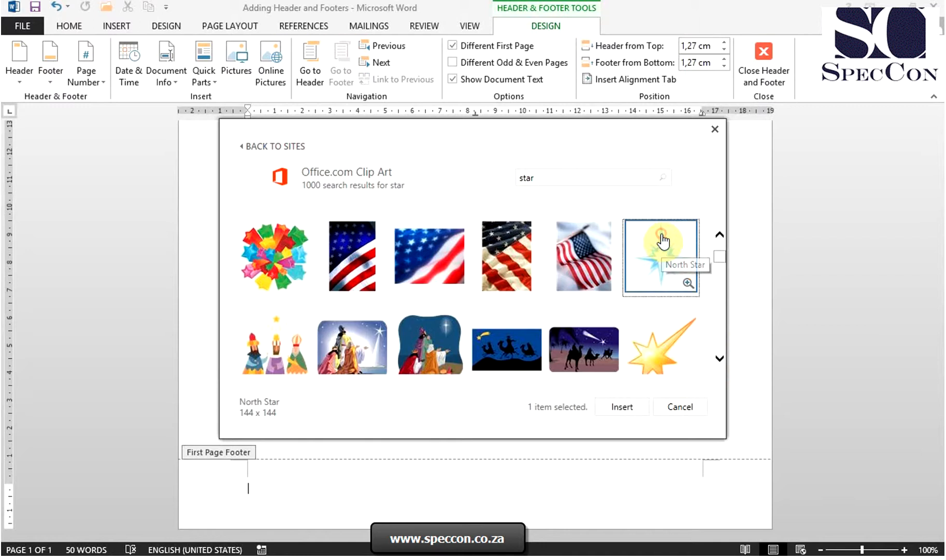
{"action": "left_click", "coordinate": [629, 409]}
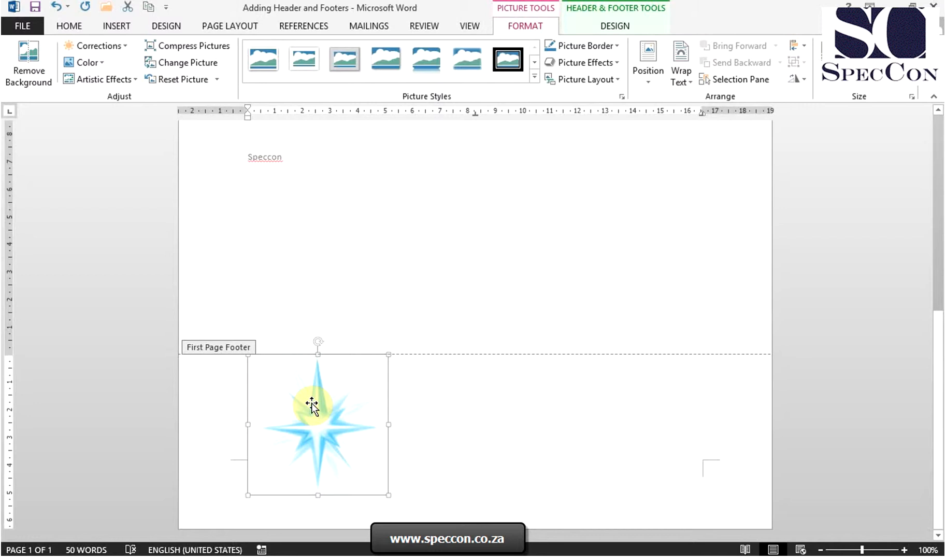
Set the star's text wrapping to In Front of Text and place it at the footer's right end, shrunk proportionally to about 3.9 cm wide
{"action": "left_click_drag", "start_coordinate": [311, 402], "coordinate": [416, 424]}
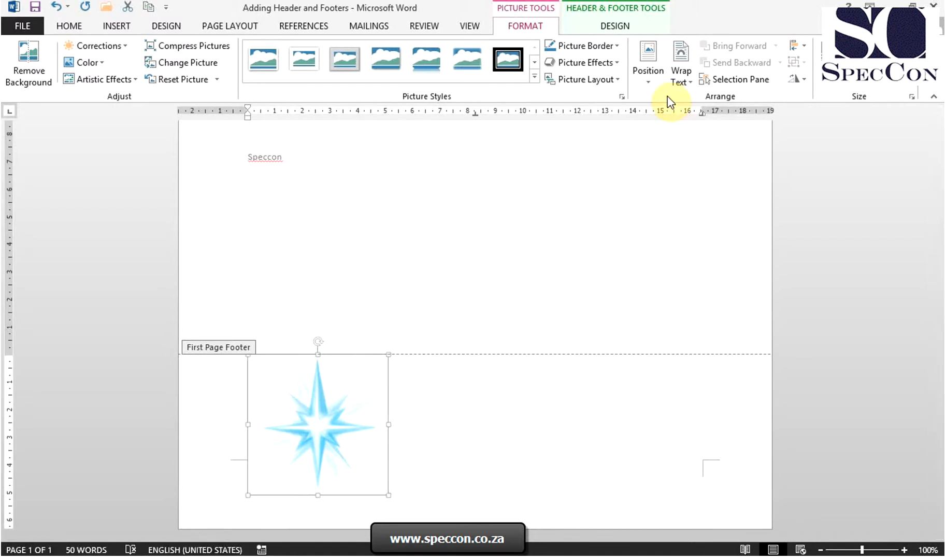
{"action": "left_click", "coordinate": [680, 78]}
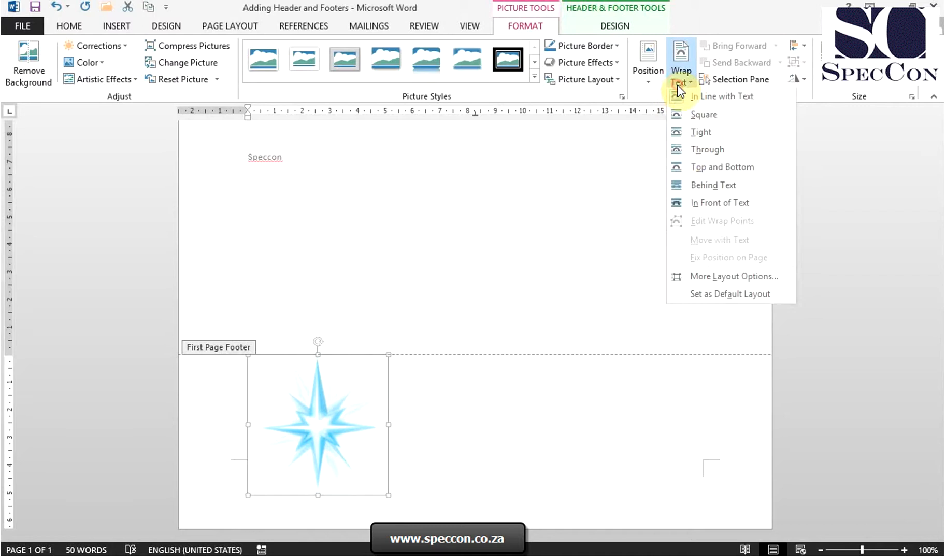
{"action": "left_click", "coordinate": [695, 203]}
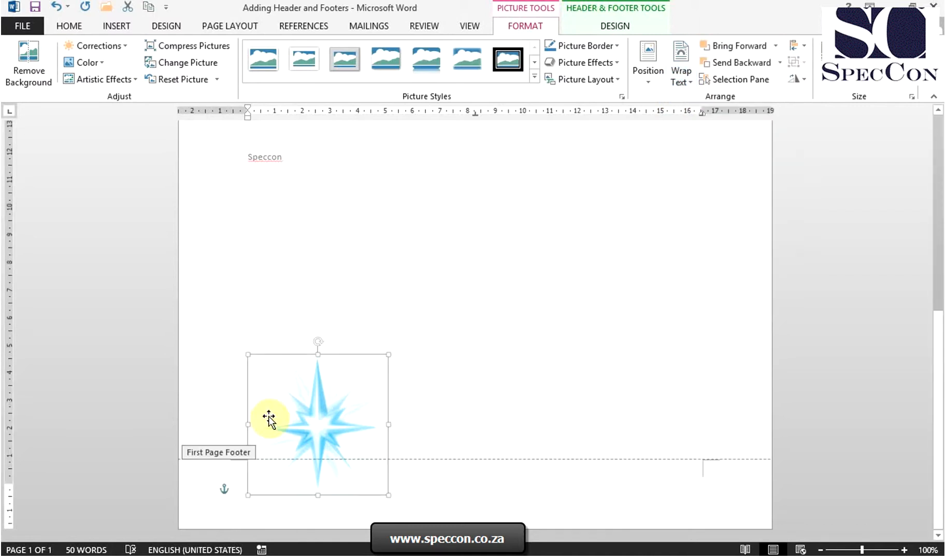
{"action": "left_click_drag", "start_coordinate": [296, 416], "coordinate": [653, 441]}
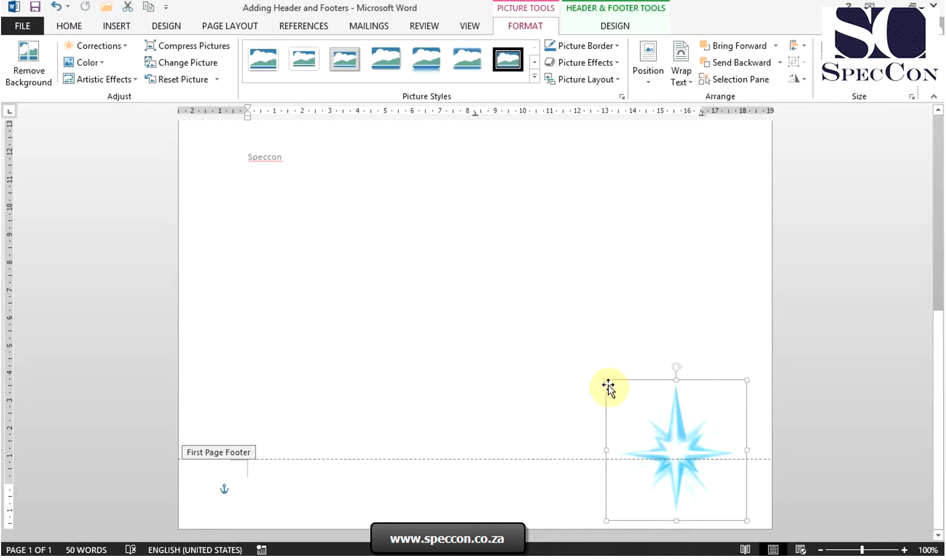
{"action": "left_click_drag", "start_coordinate": [606, 380], "coordinate": [639, 415]}
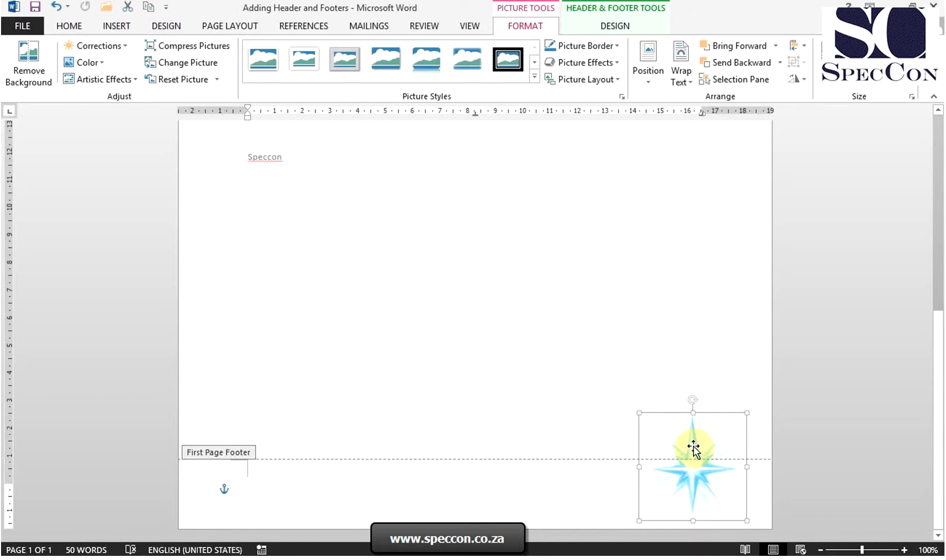
Replace the star picture in the first page footer with an Accent Bar 4 page number at the bottom of the page
{"action": "key", "text": "Delete"}
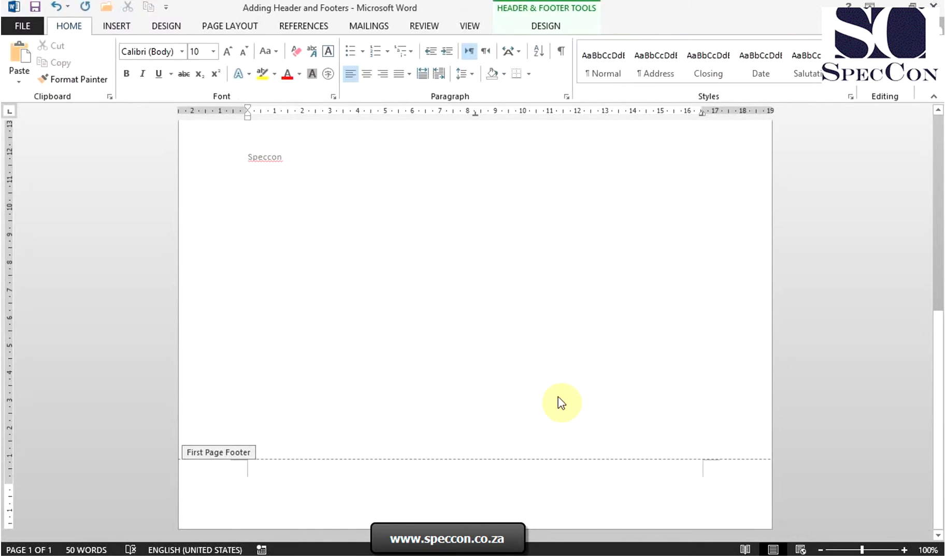
{"action": "left_click", "coordinate": [550, 27]}
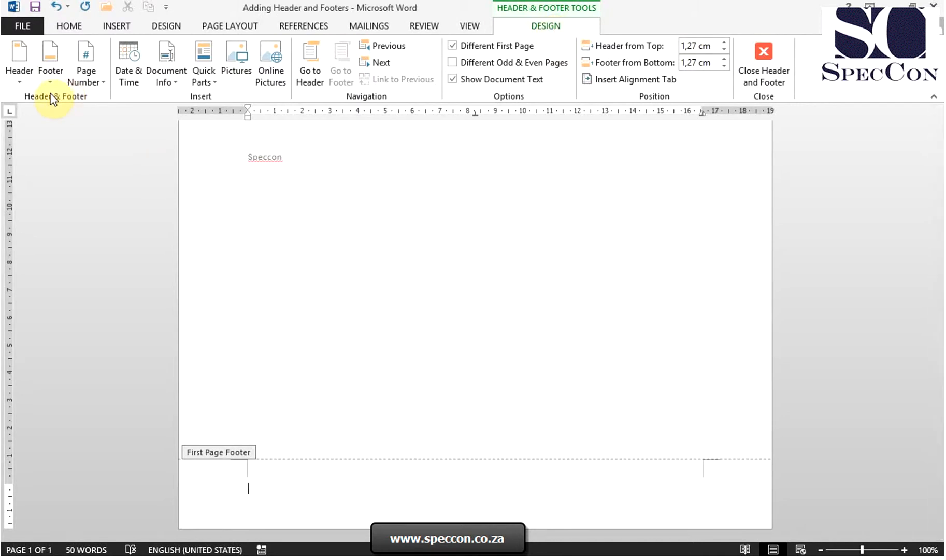
{"action": "left_click", "coordinate": [98, 78]}
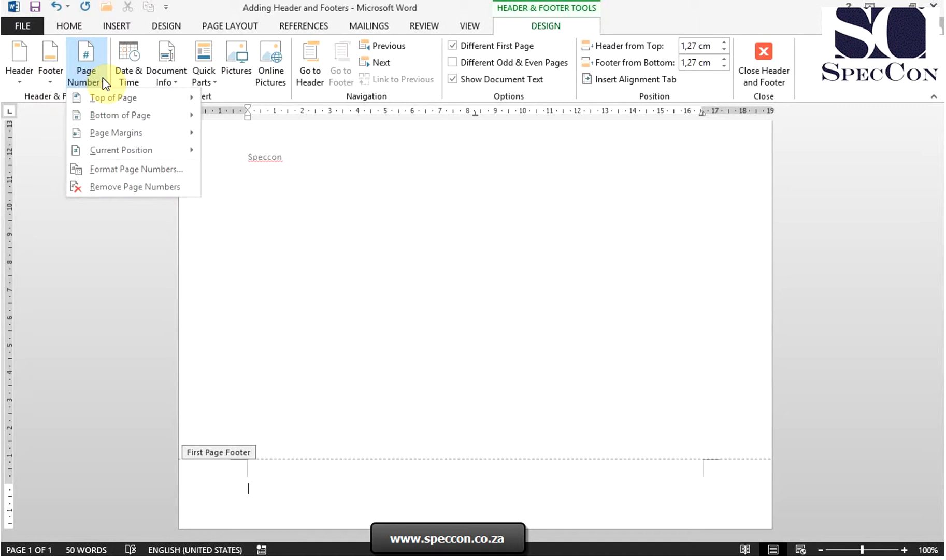
{"action": "mouse_move", "coordinate": [121, 117]}
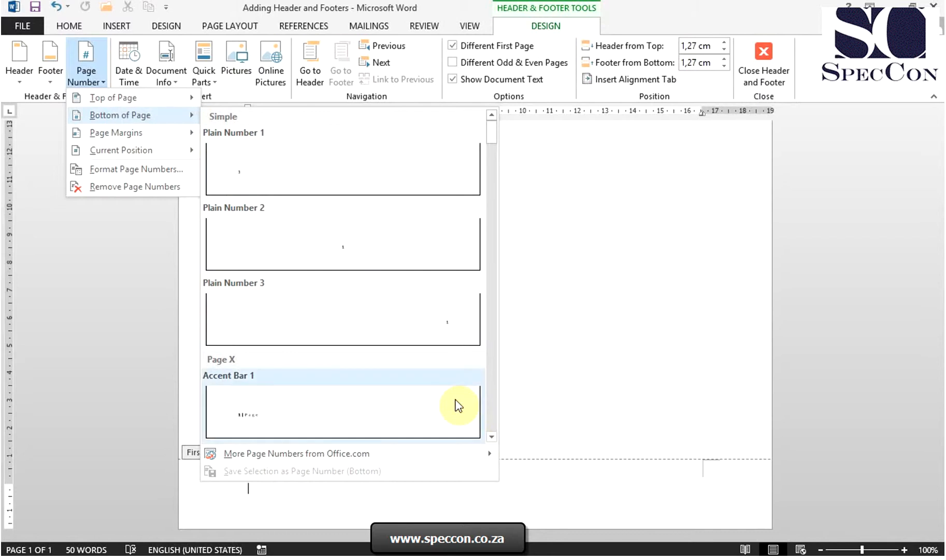
{"action": "left_click", "coordinate": [492, 437]}
{"action": "left_click", "coordinate": [491, 437]}
{"action": "left_click", "coordinate": [491, 437]}
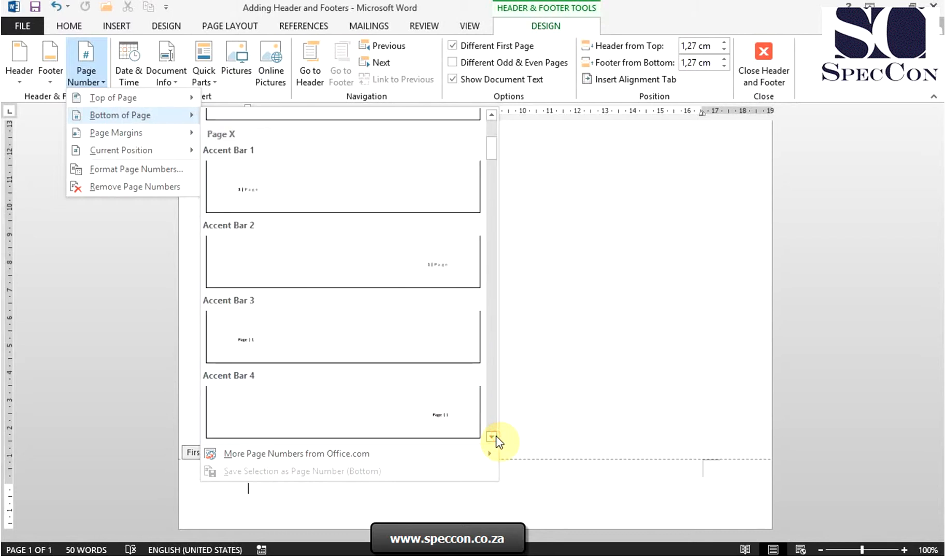
{"action": "left_click", "coordinate": [492, 437]}
{"action": "left_click", "coordinate": [471, 334]}
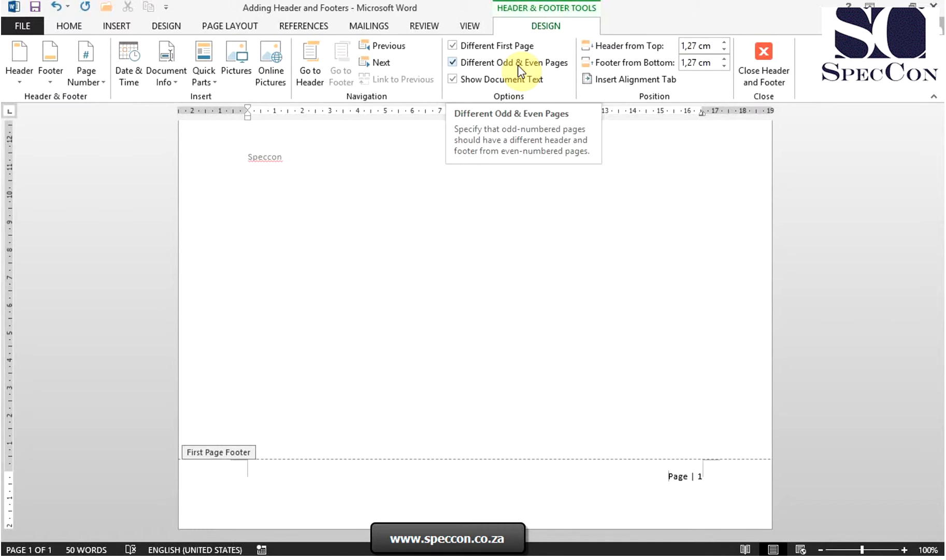
Turn off the Different Odd & Even Pages option for the headers and footers
{"action": "left_click", "coordinate": [518, 64]}
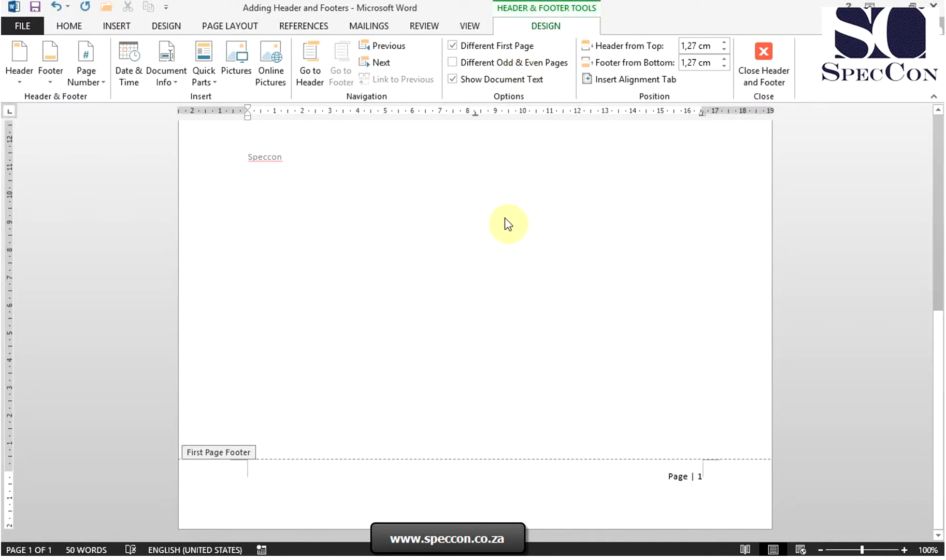